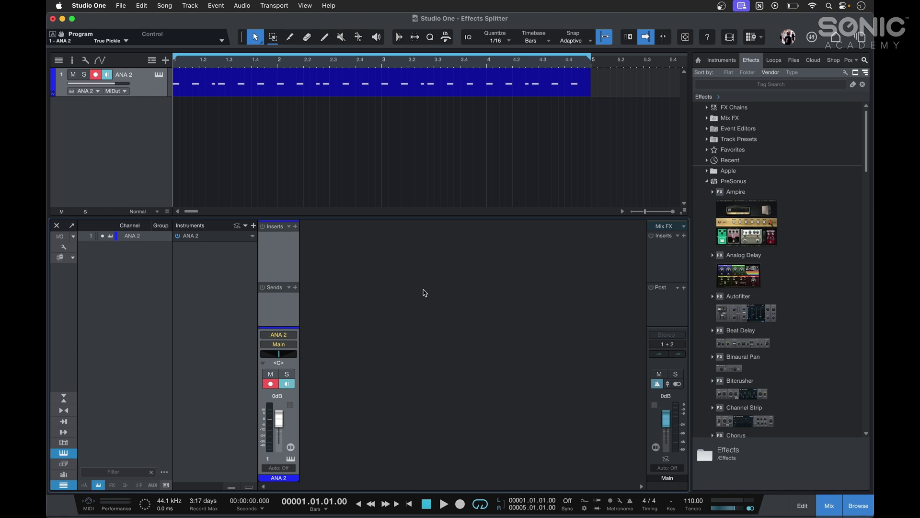
# Audition the dry pluck part, then insert the Open AIR reverb on ANA 2 via search.
pyautogui.press('space')
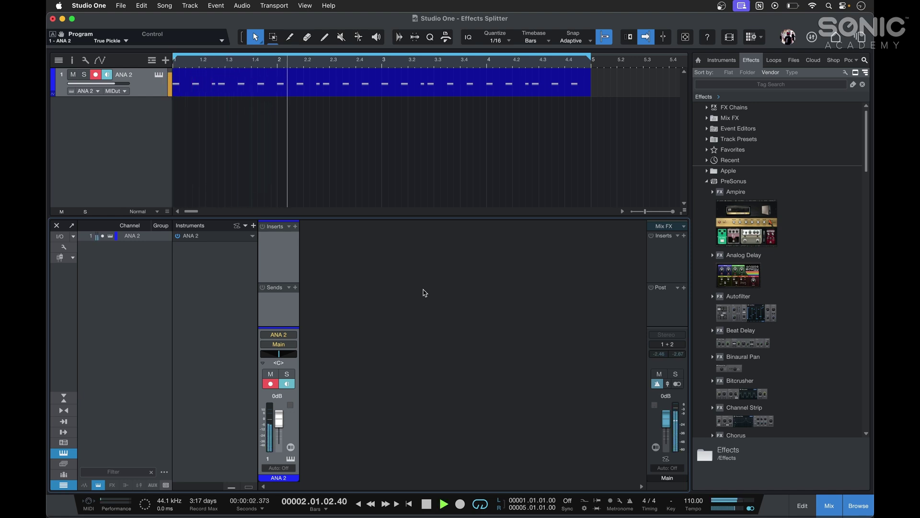
pyautogui.press('space')
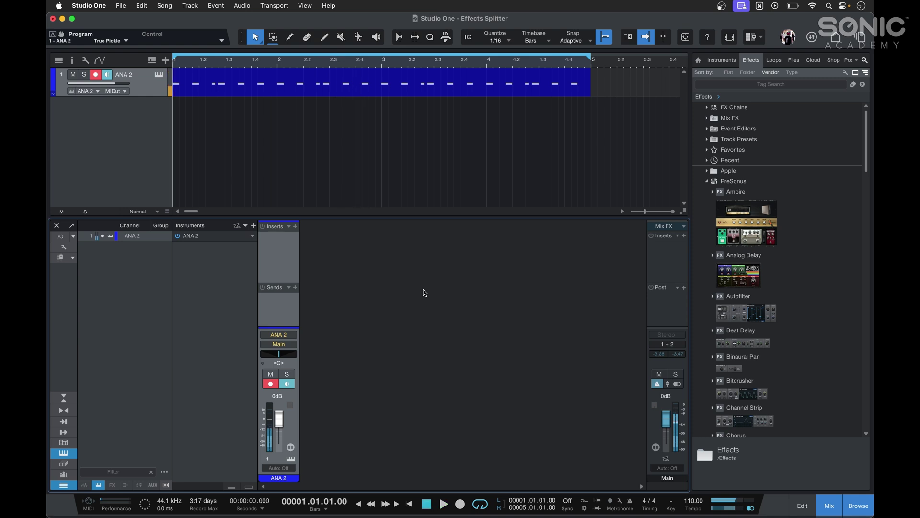
pyautogui.click(295, 226)
pyautogui.write('open')
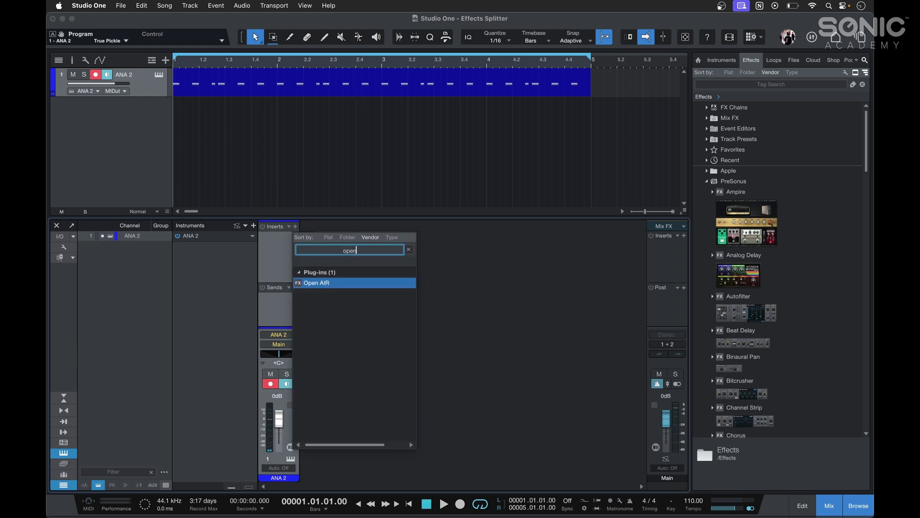
pyautogui.press('Return')
# Load Open AIR's Assembly Room preset and set its Mix to 43 % while auditioning.
pyautogui.click(310, 102)
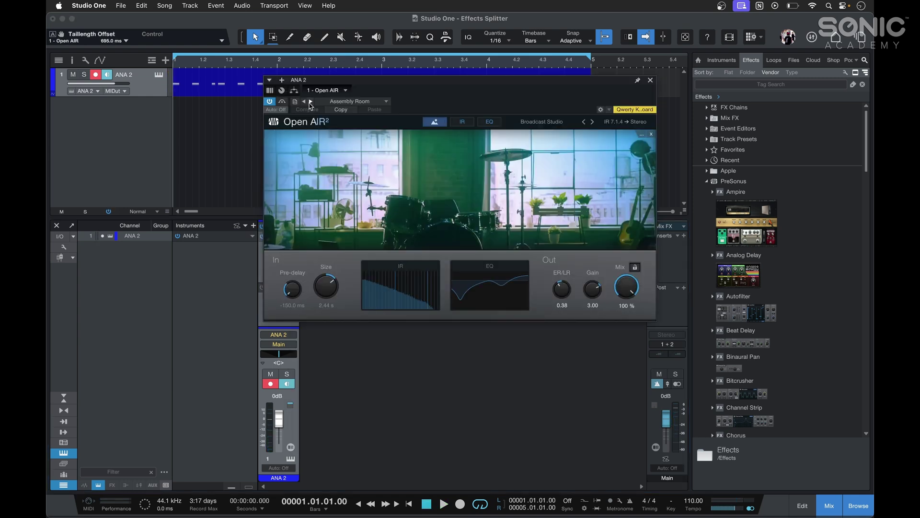
pyautogui.moveTo(625, 282); pyautogui.dragTo(636, 367)
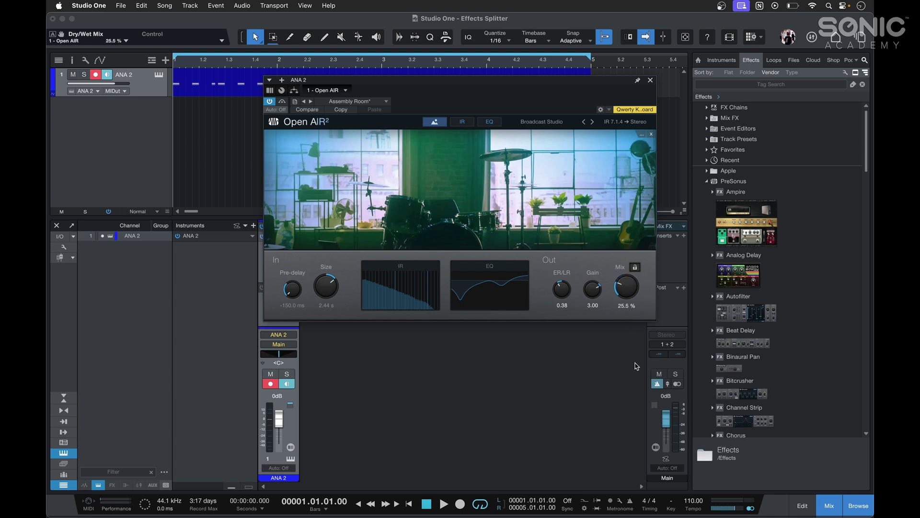
pyautogui.press('space')
pyautogui.moveTo(625, 287); pyautogui.dragTo(624, 274)
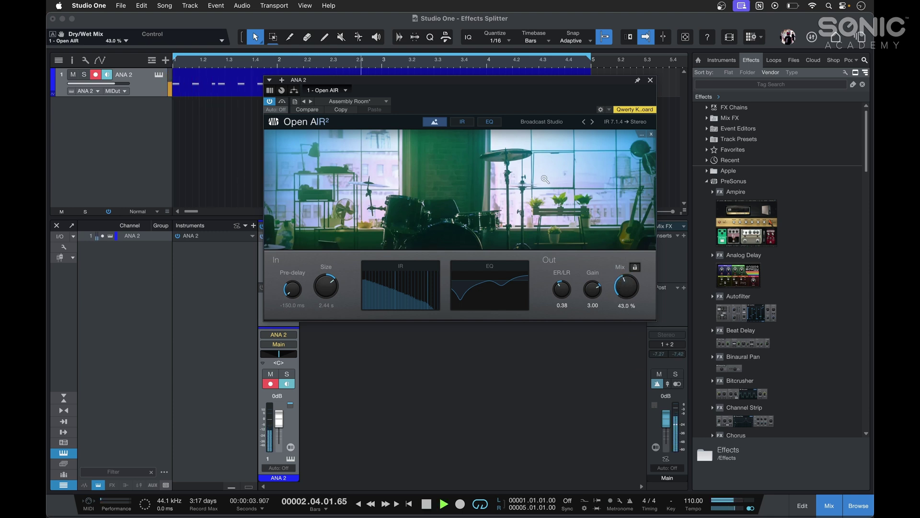
pyautogui.press('space')
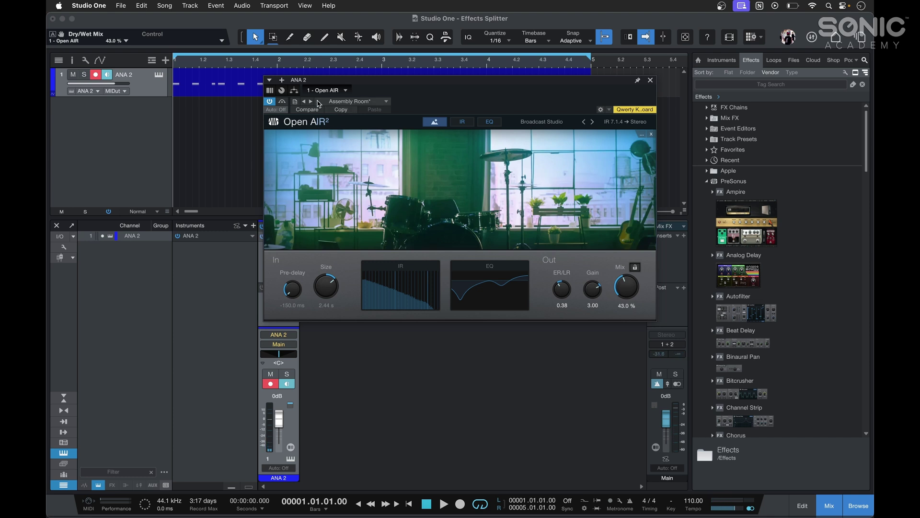
# Add a Splitter above Open AIR in the effects chain routing view and try Frequency Split.
pyautogui.click(295, 91)
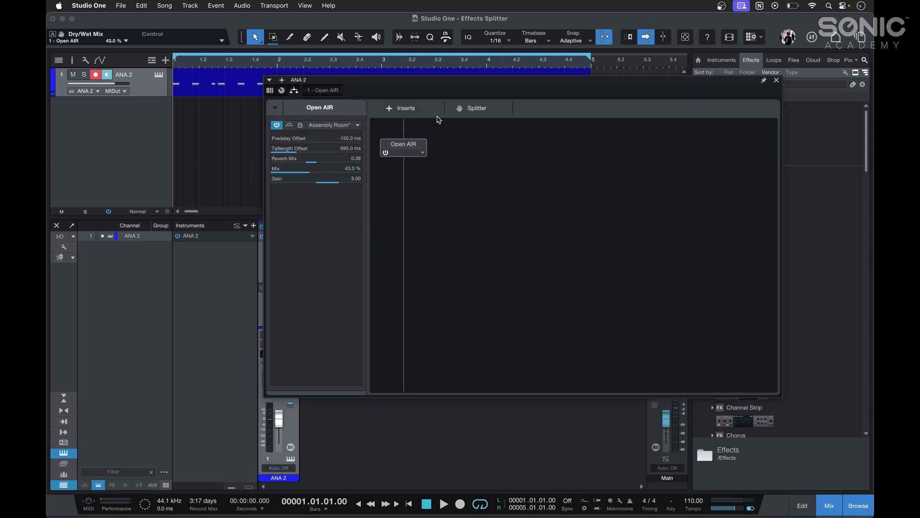
pyautogui.moveTo(473, 108); pyautogui.dragTo(417, 133)
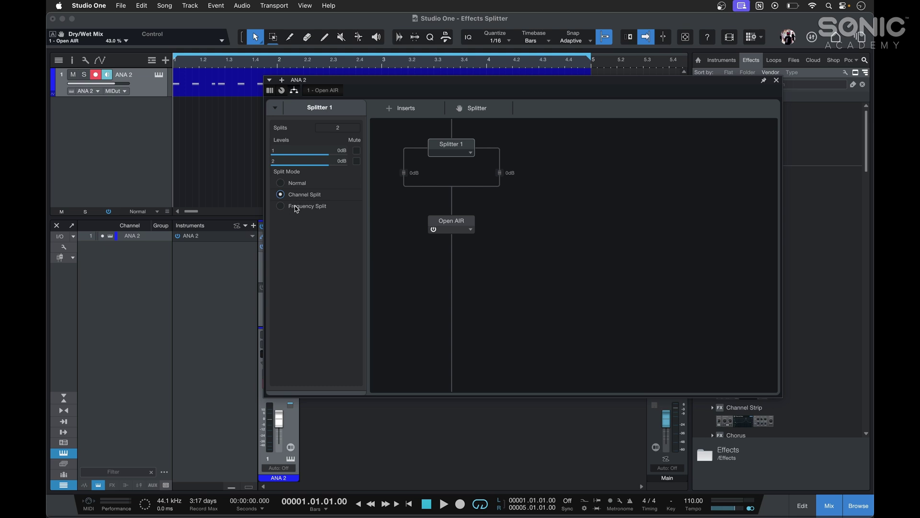
pyautogui.click(297, 209)
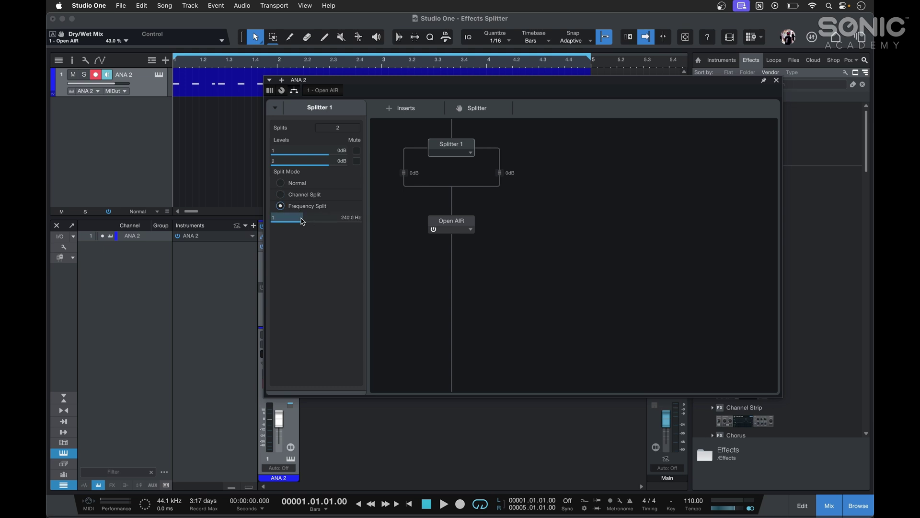
pyautogui.moveTo(303, 220)
# Return the Splitter to Channel Split and move Open AIR into its left branch.
pyautogui.click(299, 195)
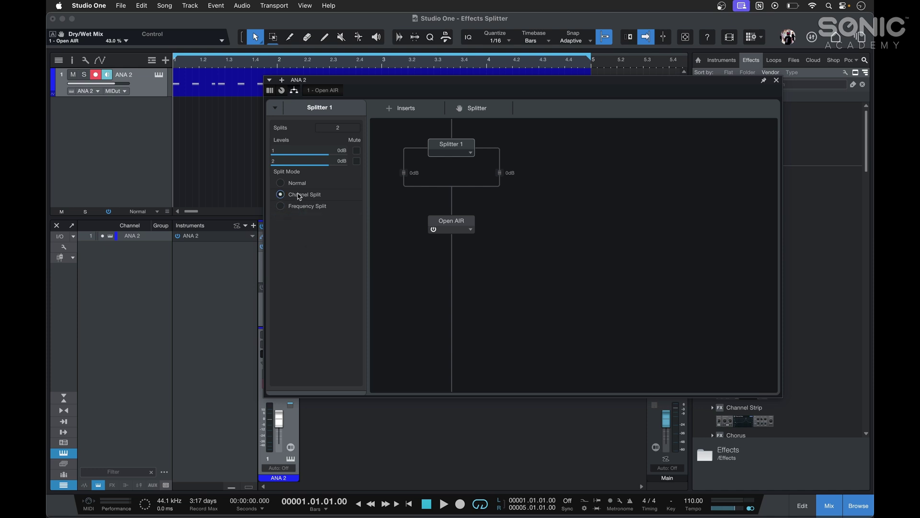
pyautogui.moveTo(456, 225); pyautogui.dragTo(408, 187)
pyautogui.press('space')
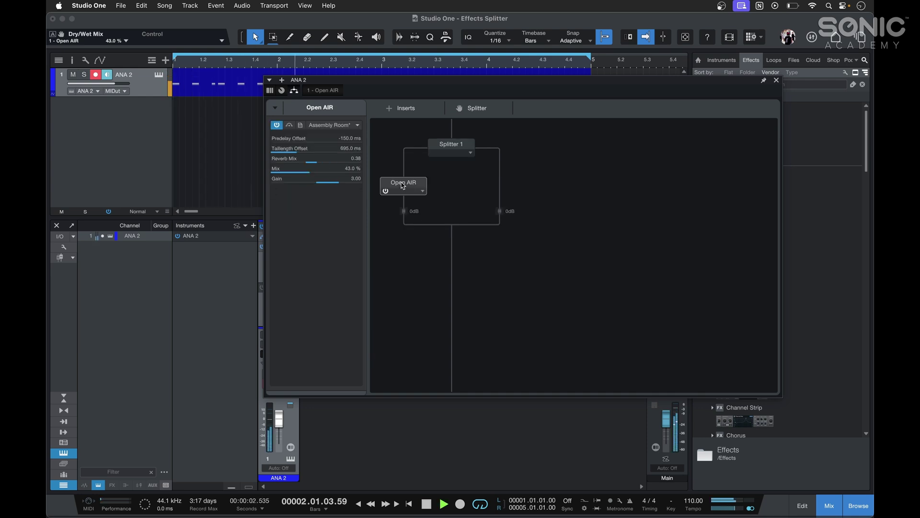
# Raise Open AIR's Mix to 62.5 % and Gain to 4.26 dB, then stop playback.
pyautogui.doubleClick(403, 186)
pyautogui.moveTo(627, 288); pyautogui.dragTo(597, 288)
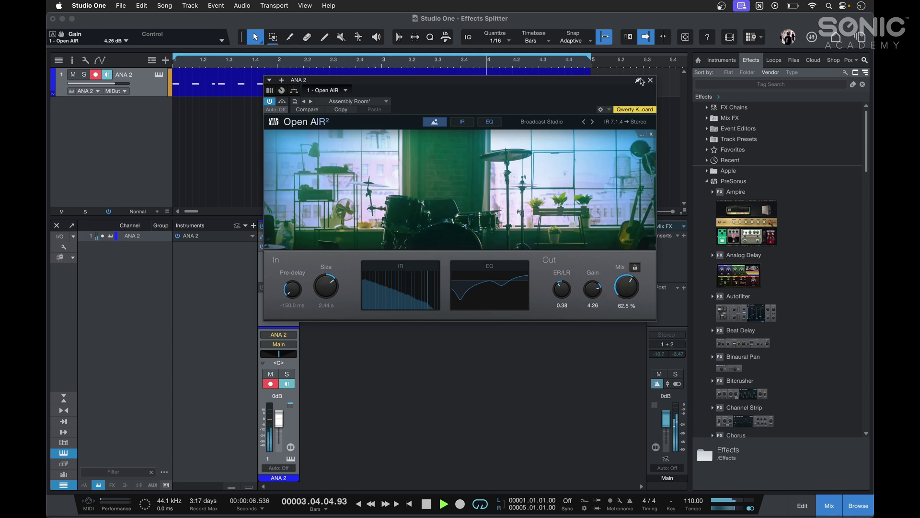
pyautogui.click(295, 92)
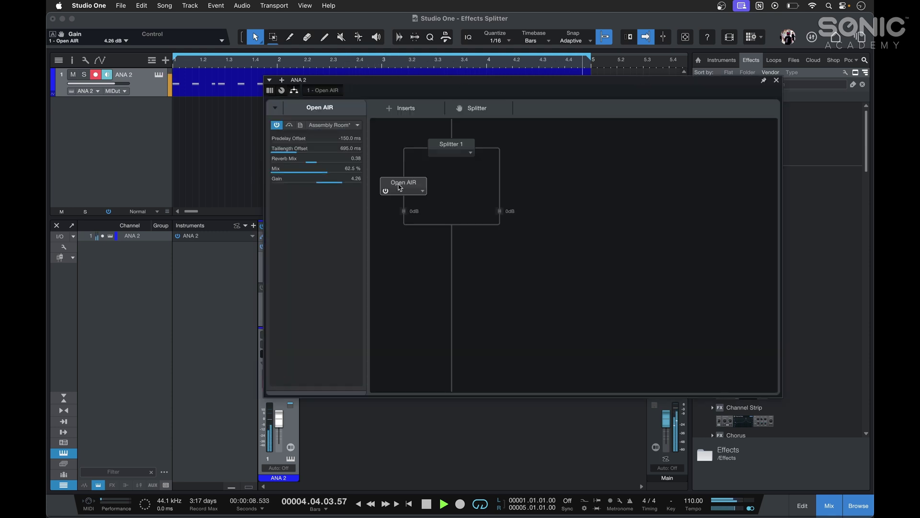
pyautogui.moveTo(411, 188)
pyautogui.mouseDown()
pyautogui.moveTo(507, 188)
pyautogui.moveTo(412, 188)
pyautogui.mouseUp()
pyautogui.press('space')
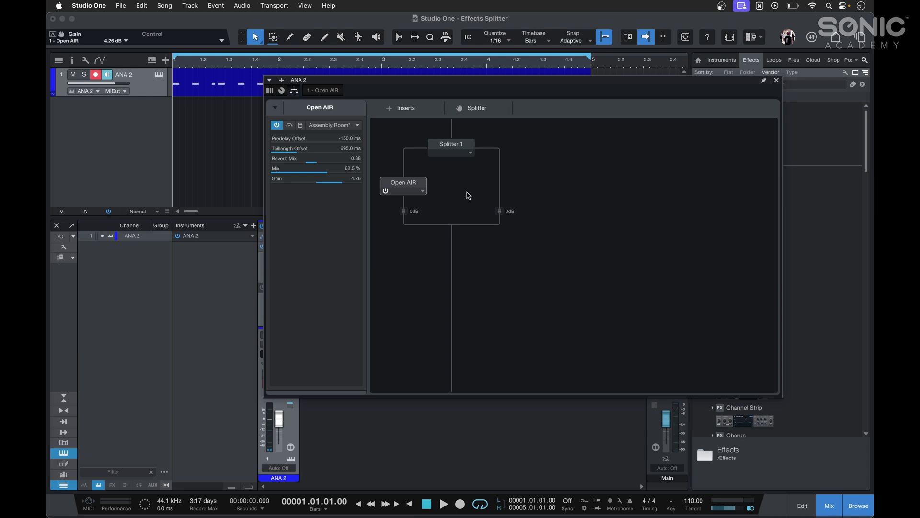
# Add Chorus to the chain and place it in the Splitter's right branch.
pyautogui.click(390, 109)
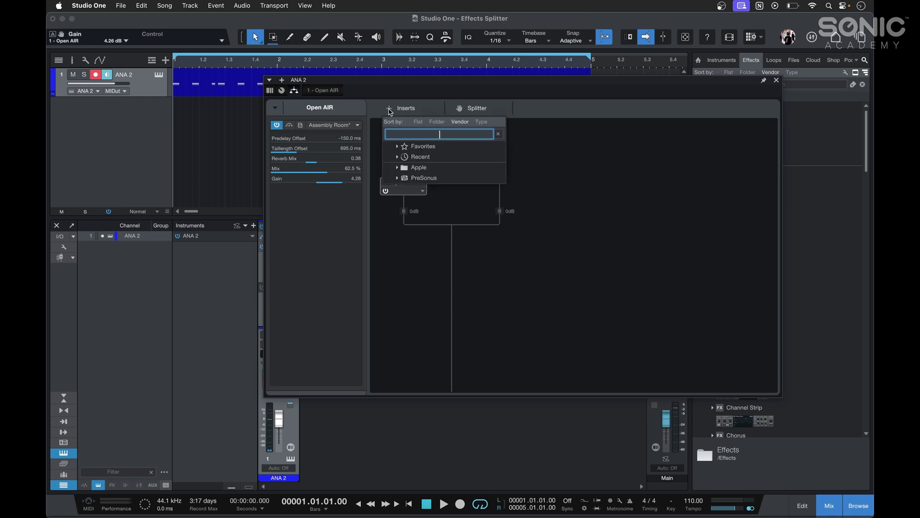
pyautogui.write('chorus')
pyautogui.press('Return')
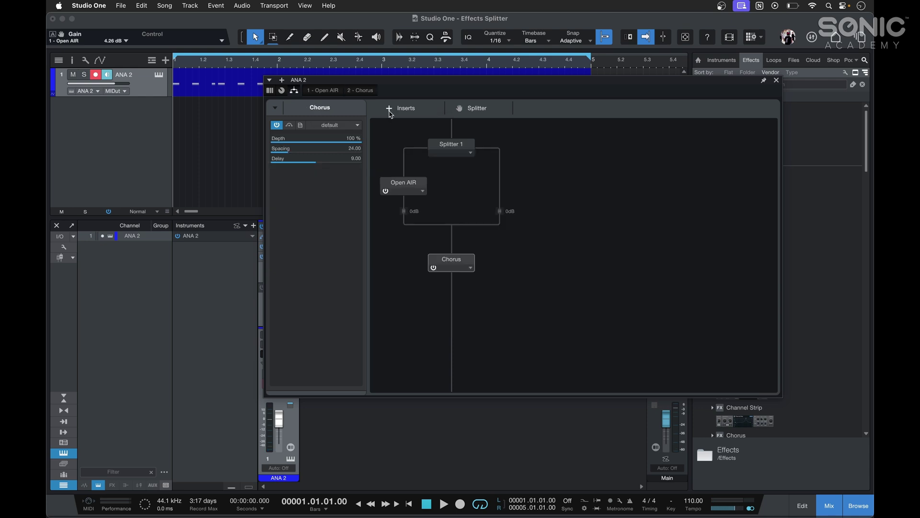
pyautogui.moveTo(460, 262); pyautogui.dragTo(503, 185)
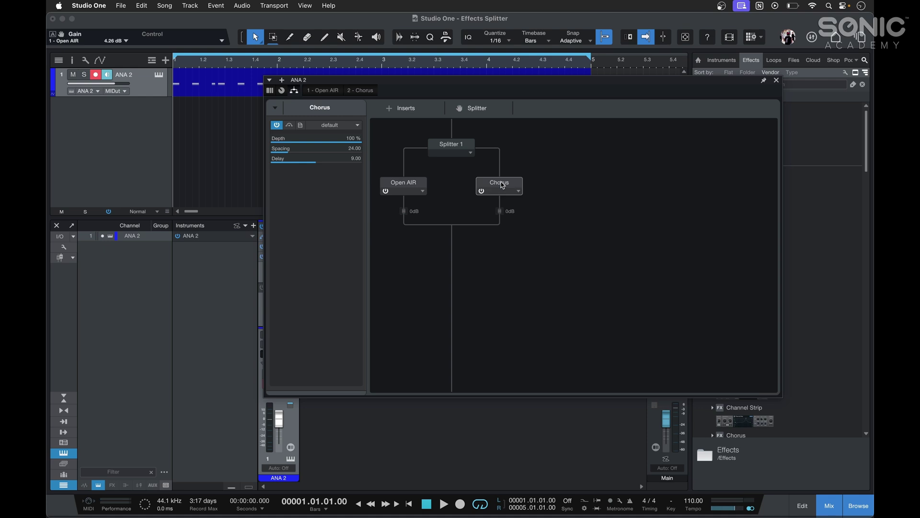
pyautogui.press('space')
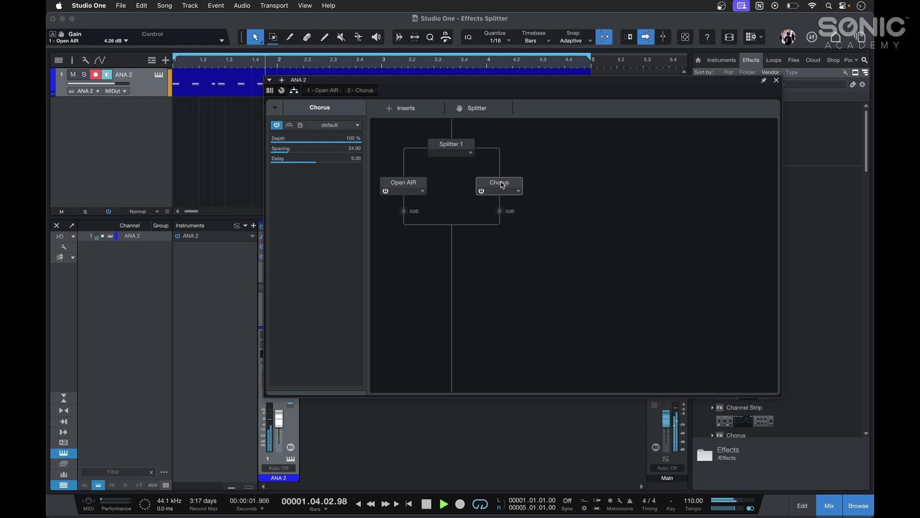
# Raise the Chorus Delay to 9.78 ms, reopen the Splitter 1 routing view, and stop playback.
pyautogui.doubleClick(502, 185)
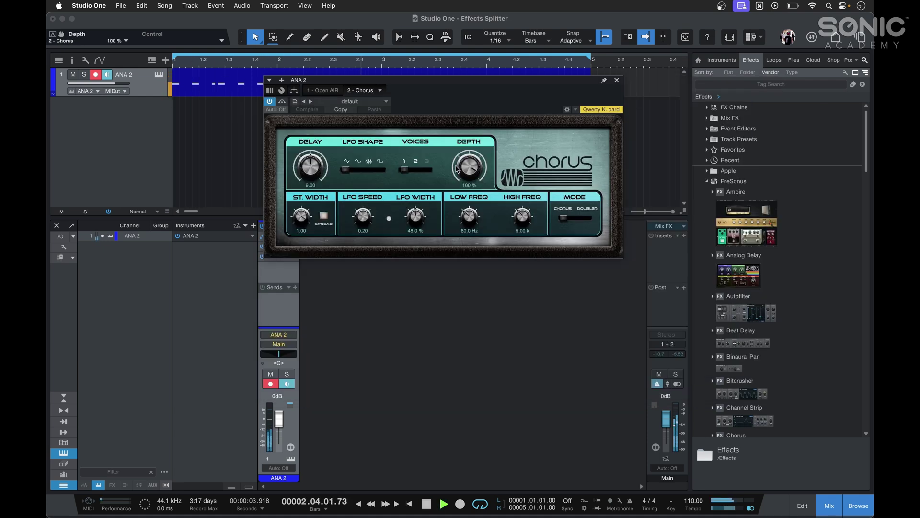
pyautogui.moveTo(318, 170); pyautogui.dragTo(320, 166)
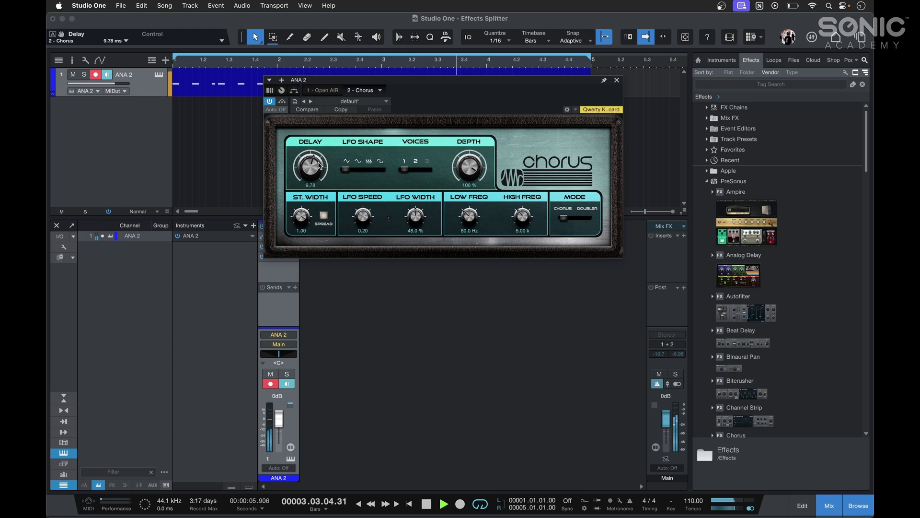
pyautogui.click(617, 80)
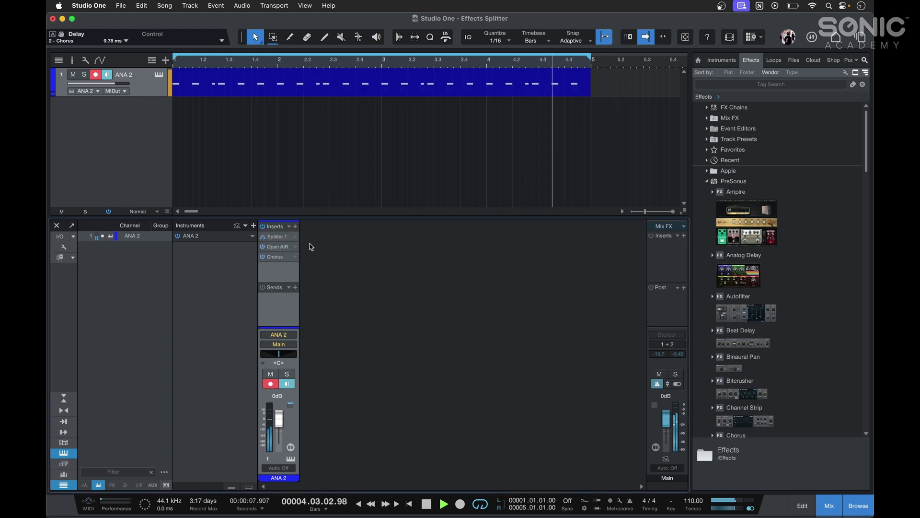
pyautogui.doubleClick(277, 237)
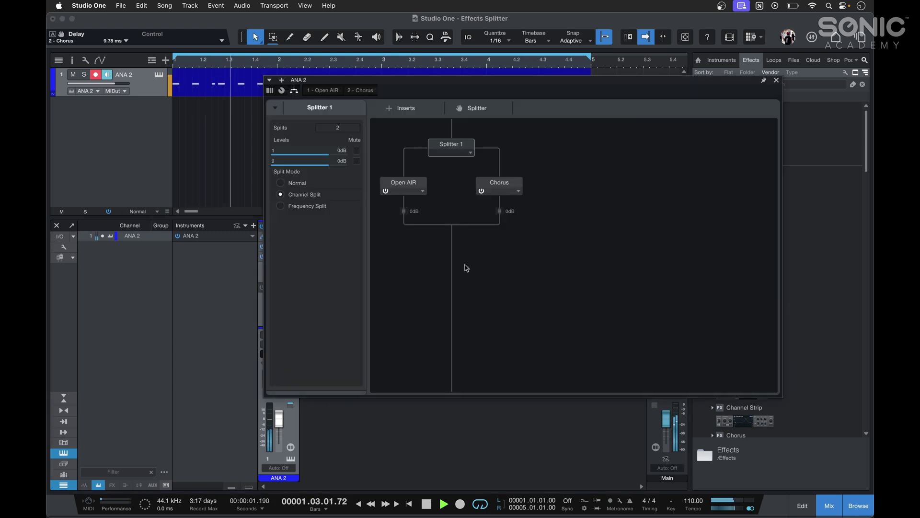
pyautogui.press('space')
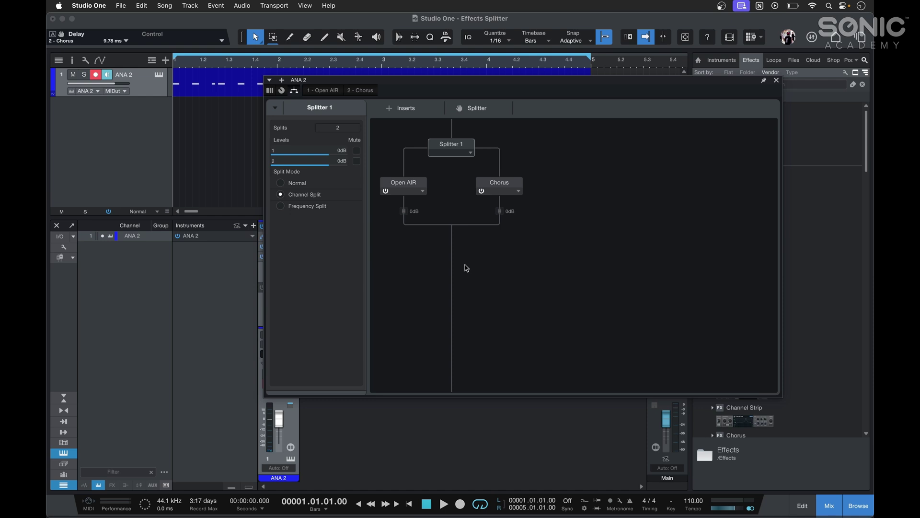
# Insert Splitter 2 after Chorus in Frequency Split mode, with Groove Delay on its left branch.
pyautogui.moveTo(476, 109); pyautogui.dragTo(499, 206)
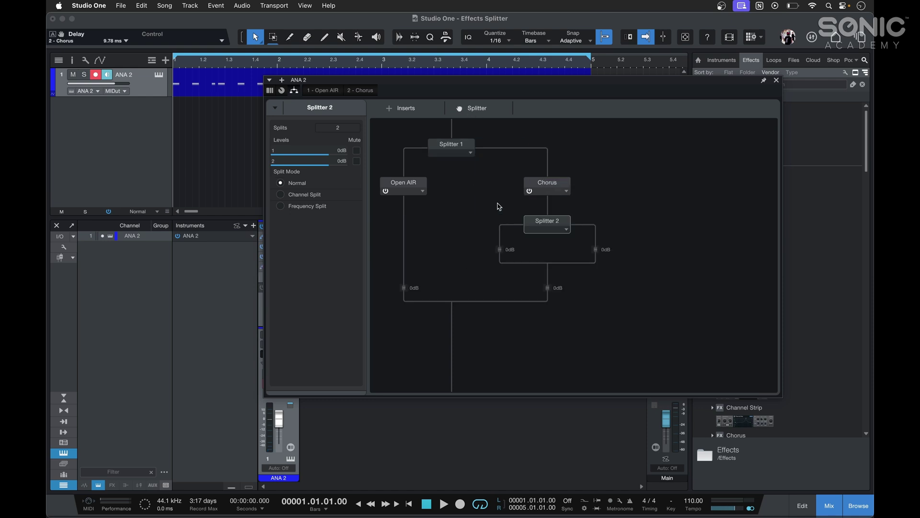
pyautogui.click(281, 205)
pyautogui.click(390, 108)
pyautogui.write('groove')
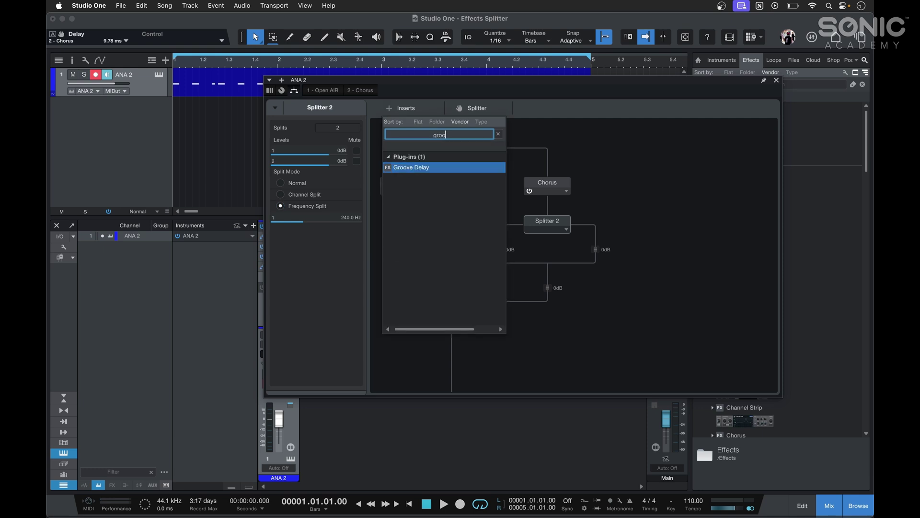
pyautogui.click(412, 168)
pyautogui.moveTo(452, 338); pyautogui.dragTo(504, 242)
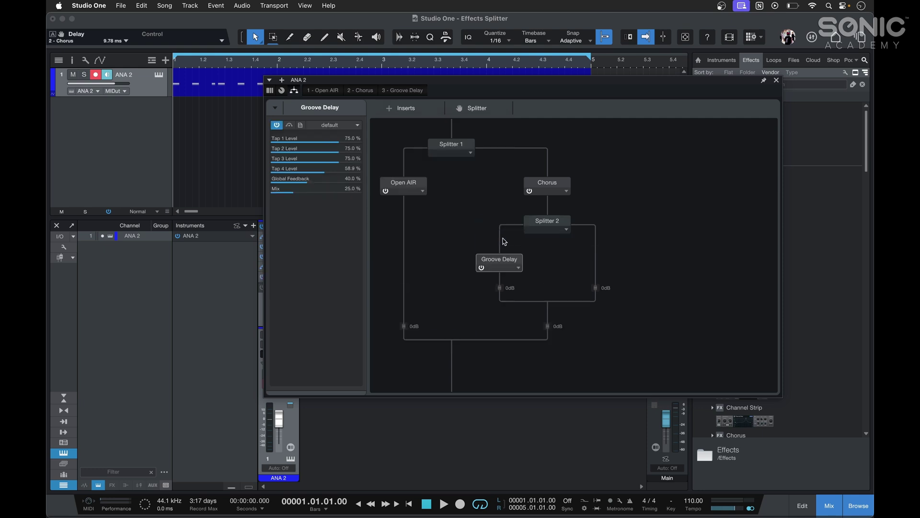
# Set Splitter 2's crossover frequency to 266.1 Hz while listening to playback.
pyautogui.press('space')
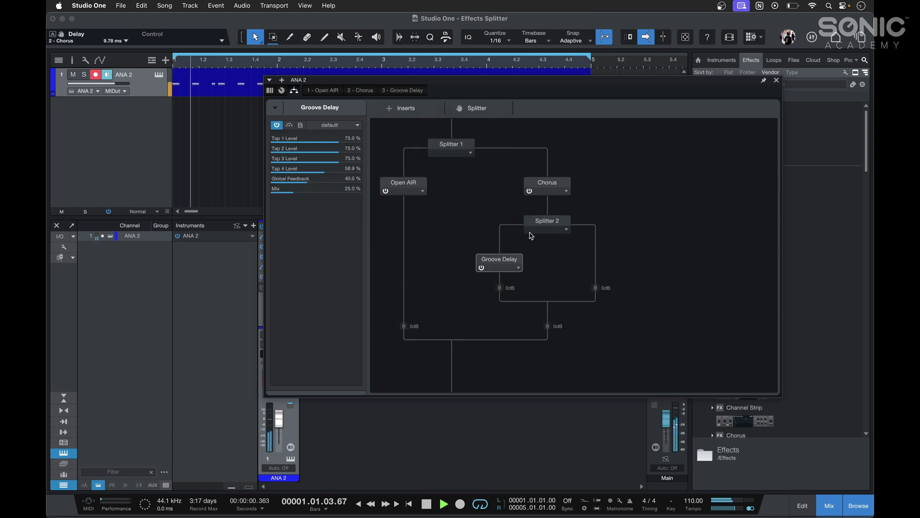
pyautogui.click(542, 222)
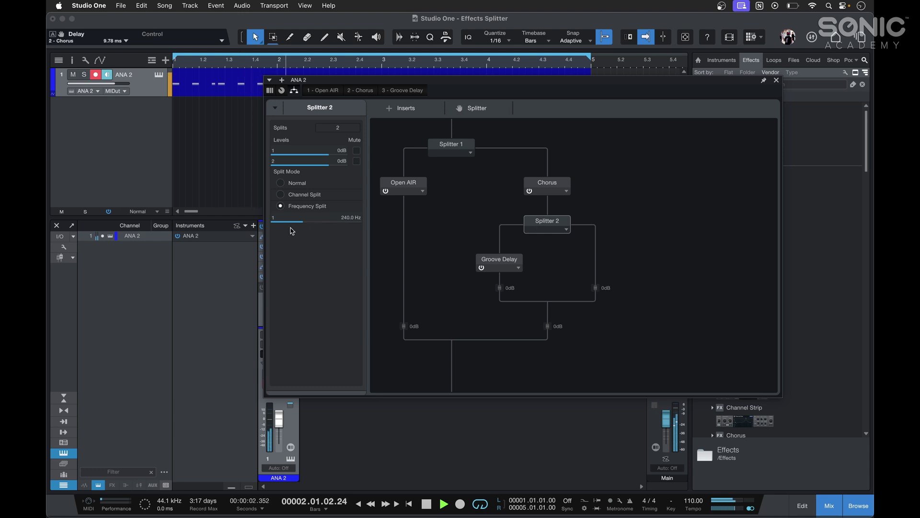
pyautogui.moveTo(298, 219)
pyautogui.mouseDown()
pyautogui.moveTo(331, 220)
pyautogui.moveTo(303, 220)
pyautogui.mouseUp()
pyautogui.press('space')
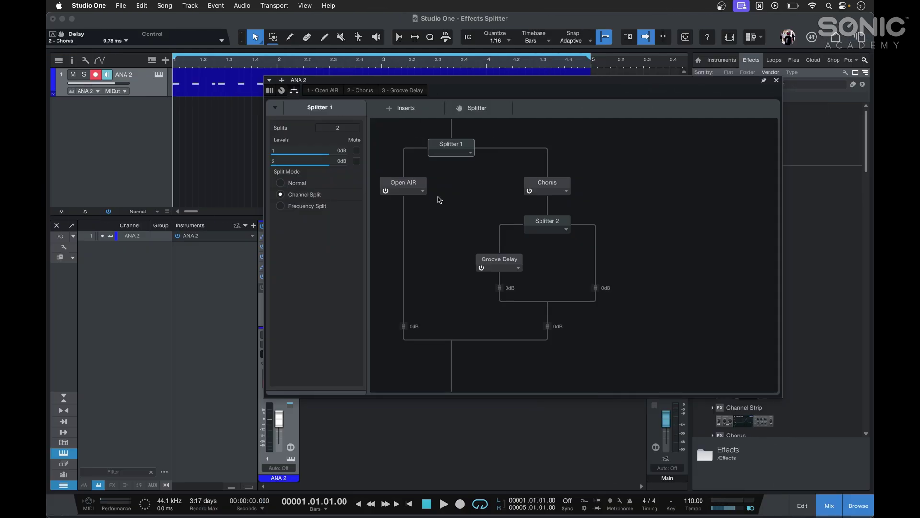
# Insert Splitter 3 after Open AIR and put Phaser on its right branch.
pyautogui.moveTo(459, 108); pyautogui.dragTo(403, 227)
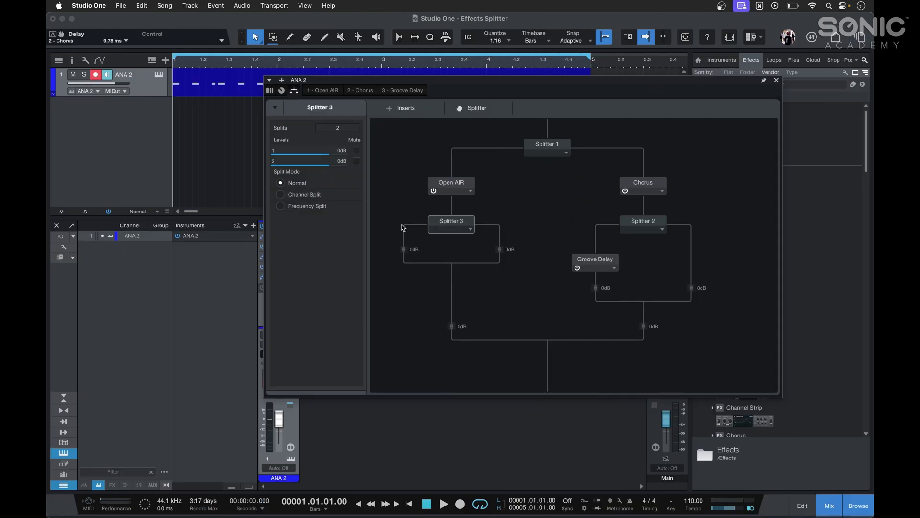
pyautogui.click(390, 108)
pyautogui.write('phase')
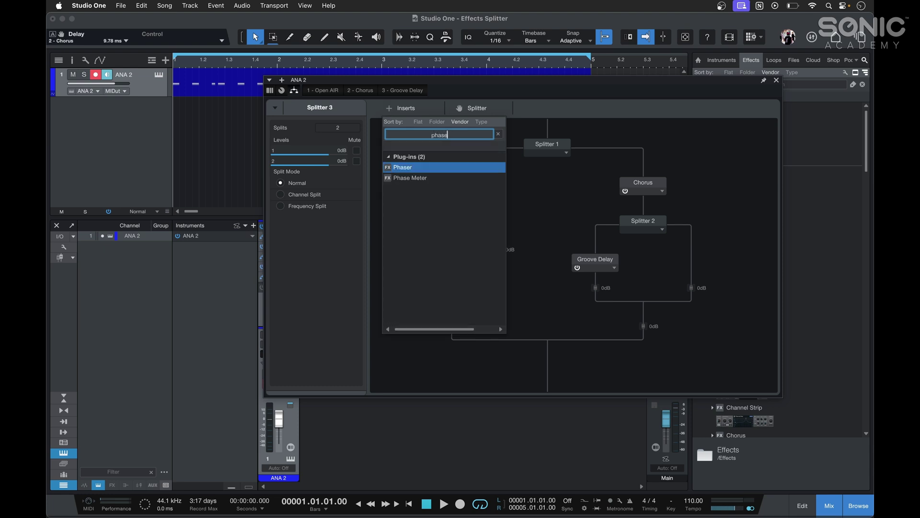
pyautogui.click(400, 167)
pyautogui.moveTo(549, 380); pyautogui.dragTo(498, 249)
# Set Splitter 3 to Frequency Split with its crossover at 2.27 kHz.
pyautogui.click(458, 222)
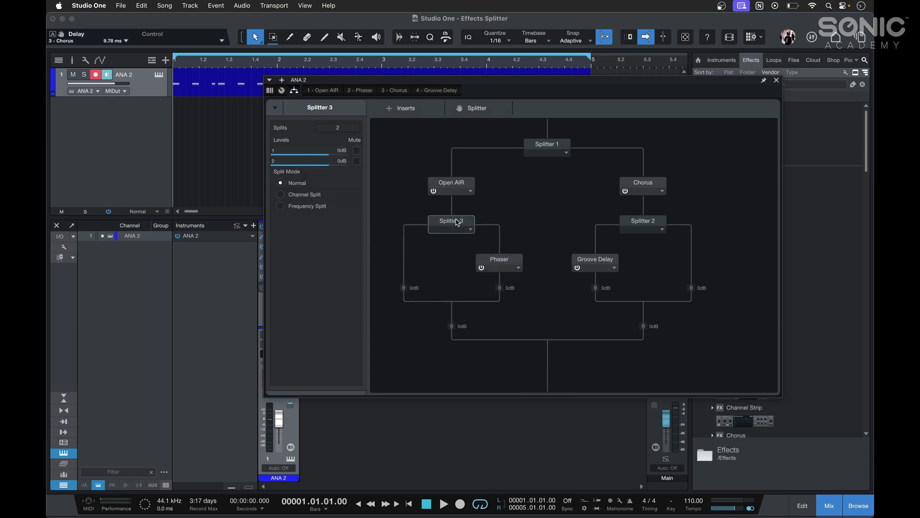
pyautogui.click(315, 207)
pyautogui.press('space')
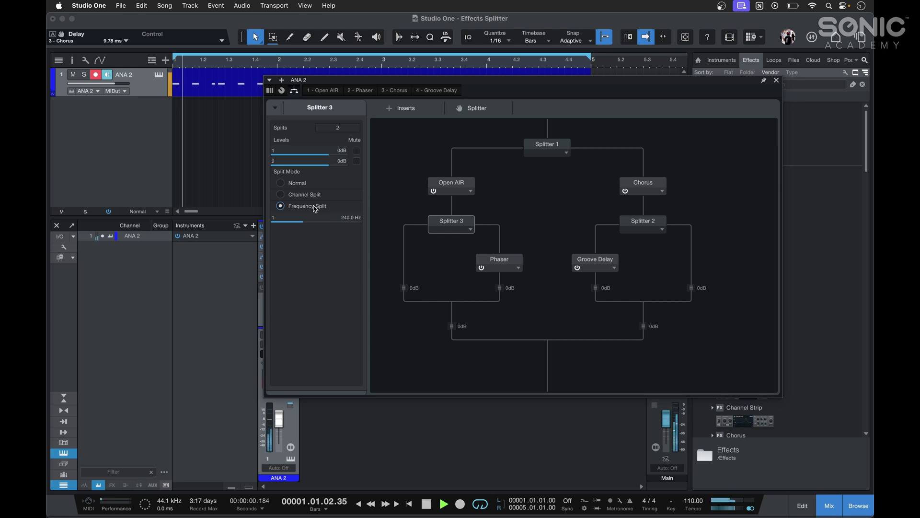
pyautogui.moveTo(302, 222)
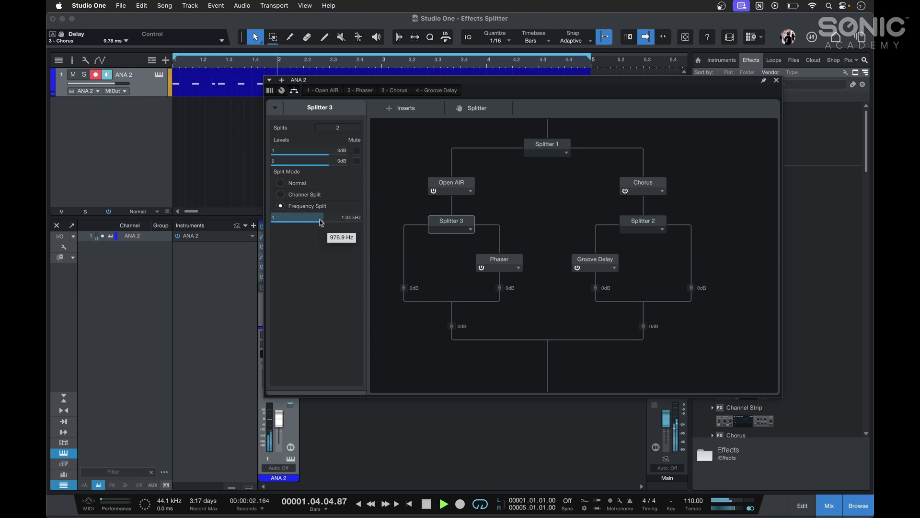
pyautogui.moveTo(322, 222)
pyautogui.mouseDown()
pyautogui.moveTo(349, 222)
pyautogui.moveTo(274, 224)
pyautogui.moveTo(335, 226)
pyautogui.mouseUp()
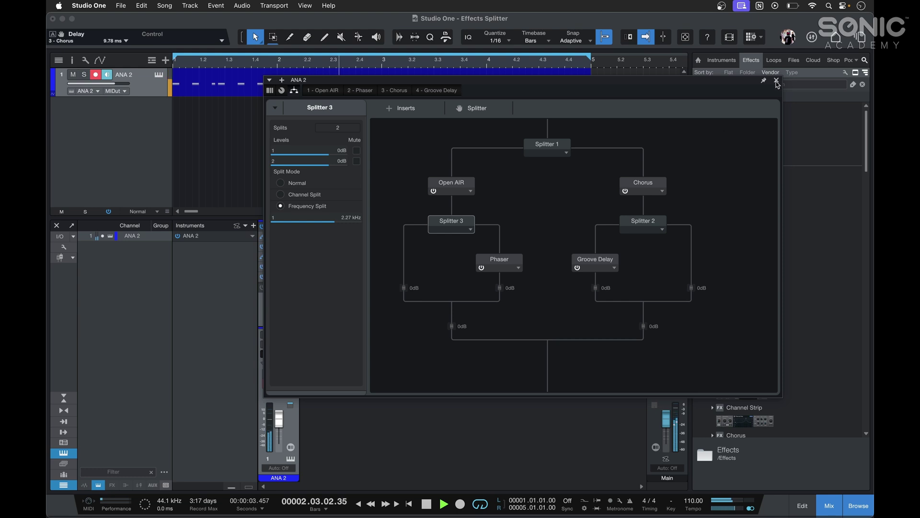
# Close the editor, enlarge the console to show all inserts, stop playback, and reopen Splitter 1.
pyautogui.click(777, 80)
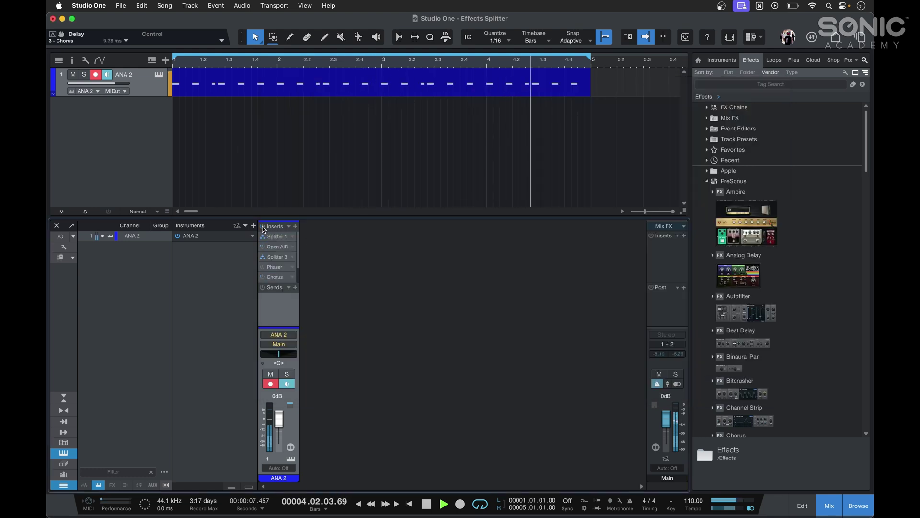
pyautogui.click(262, 226)
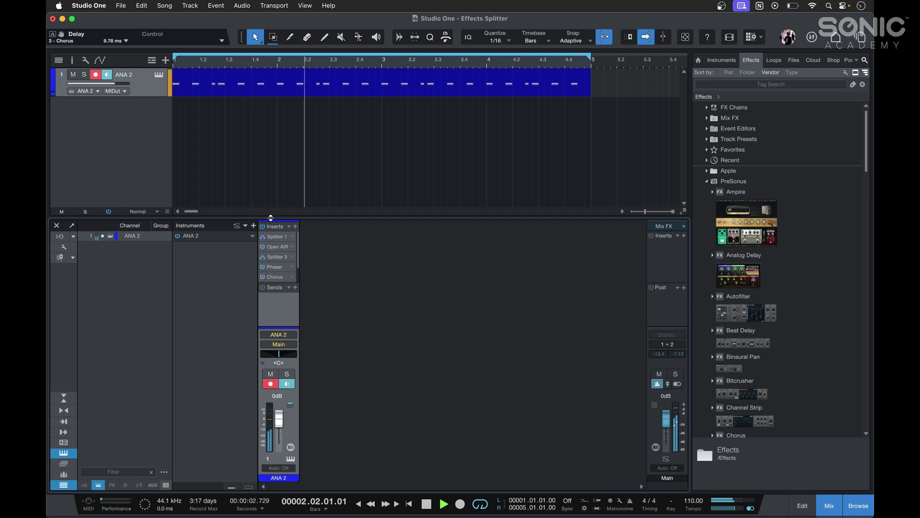
pyautogui.moveTo(270, 223); pyautogui.dragTo(272, 201)
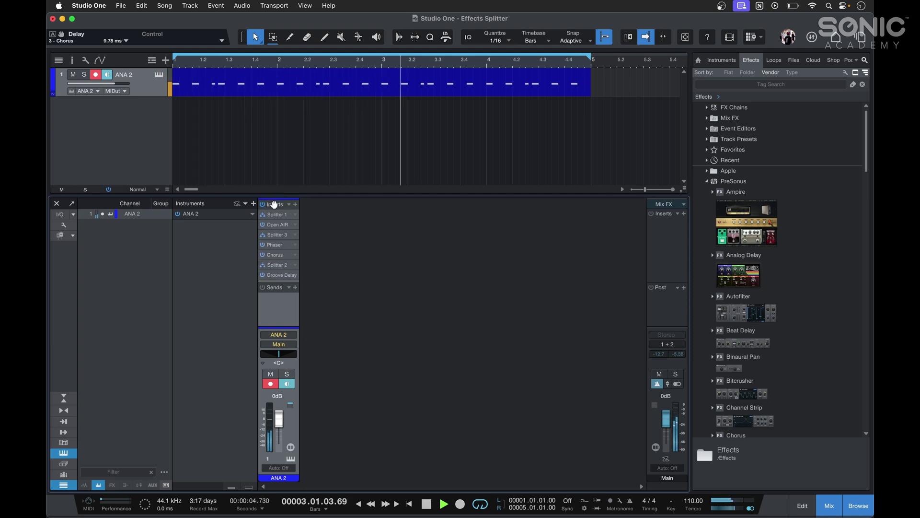
pyautogui.press('space')
pyautogui.doubleClick(278, 215)
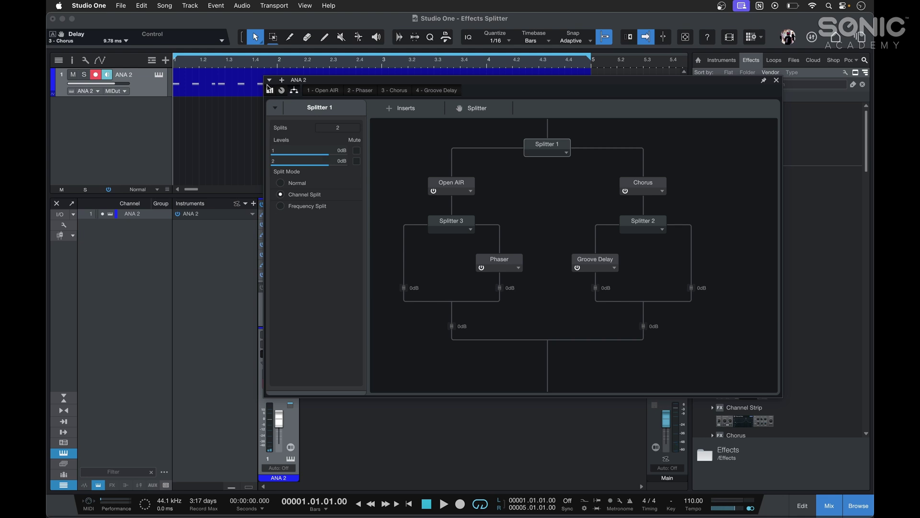
# Store the chain as an FX Chain preset named 'My Split'.
pyautogui.click(269, 81)
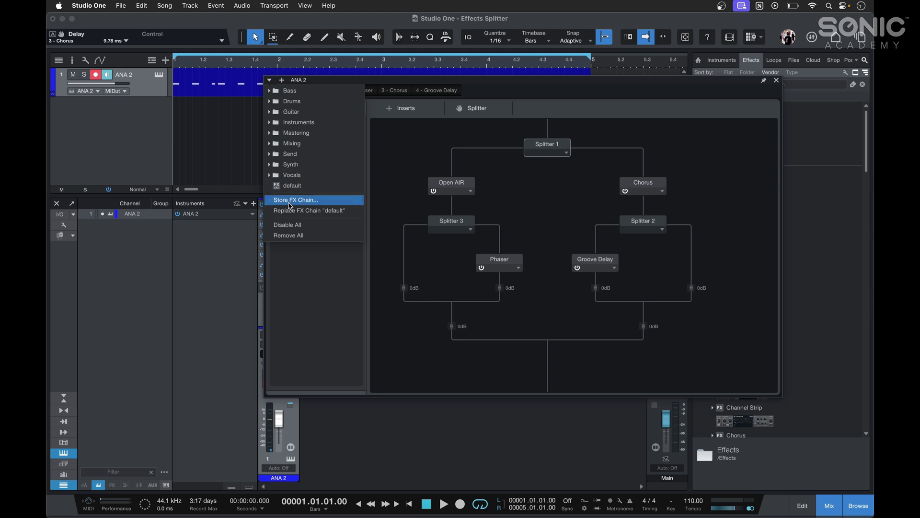
pyautogui.click(292, 200)
pyautogui.write('My')
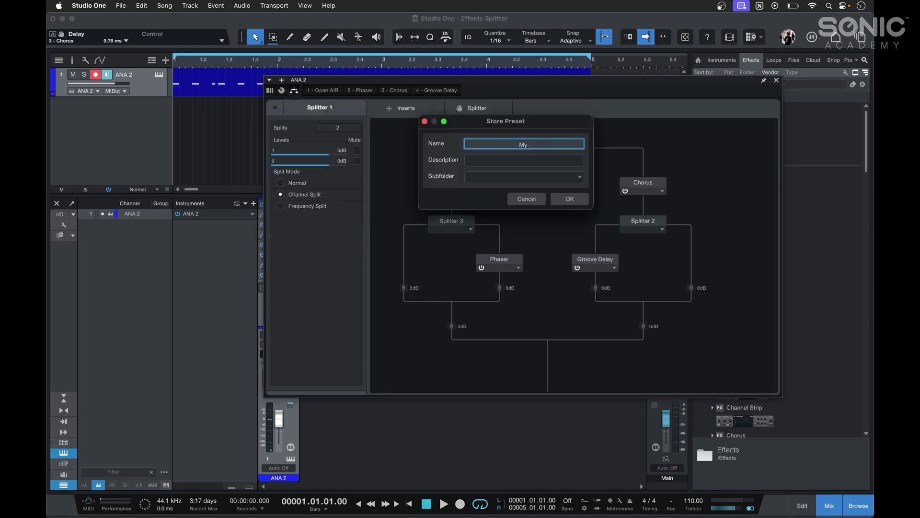